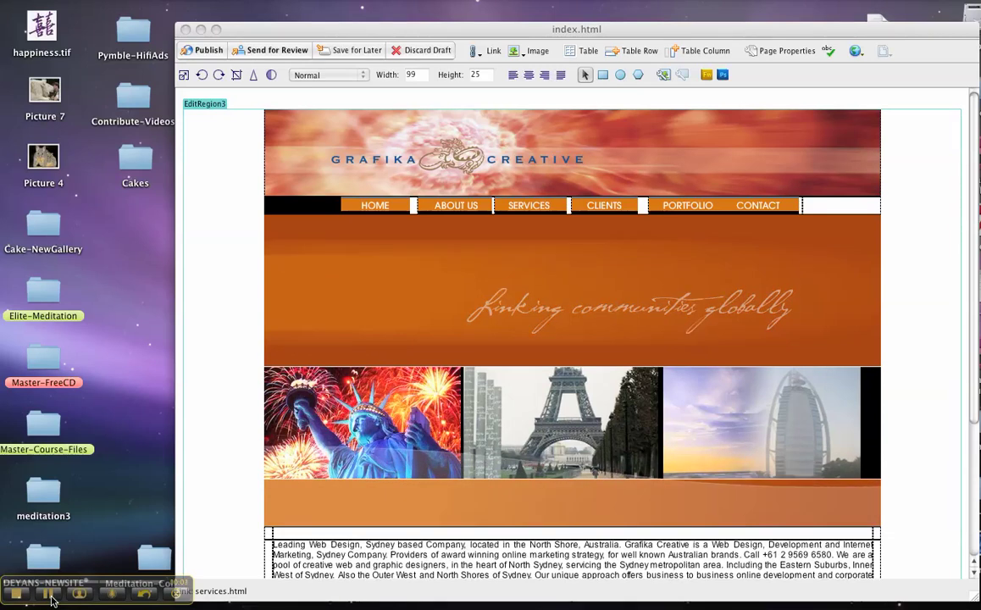
Bring the index.html draft forward beside the 'Edit a table' help and place the caret in the body-text cell.
click(265, 30)
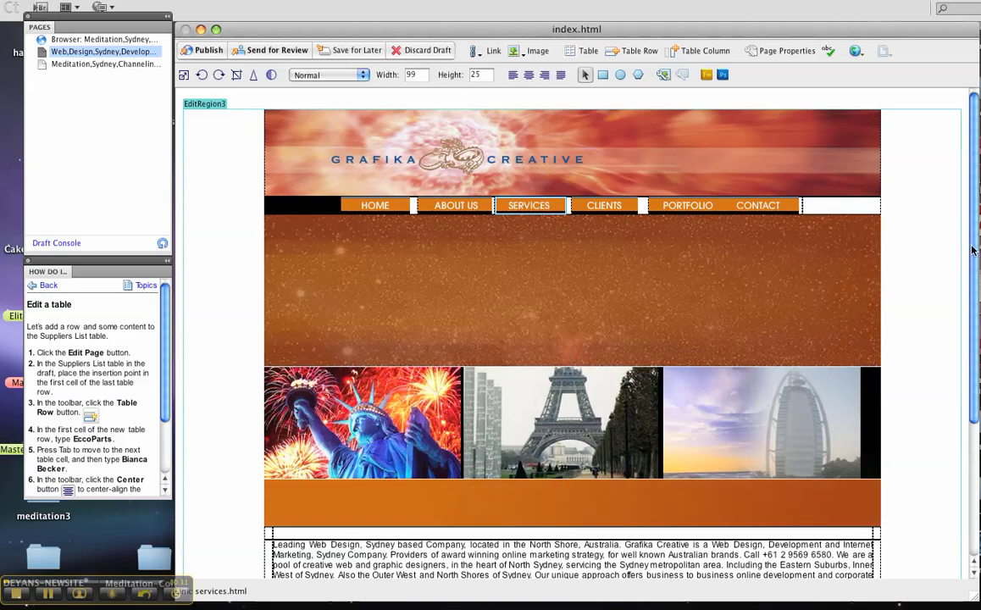
drag(973, 248, 972, 373)
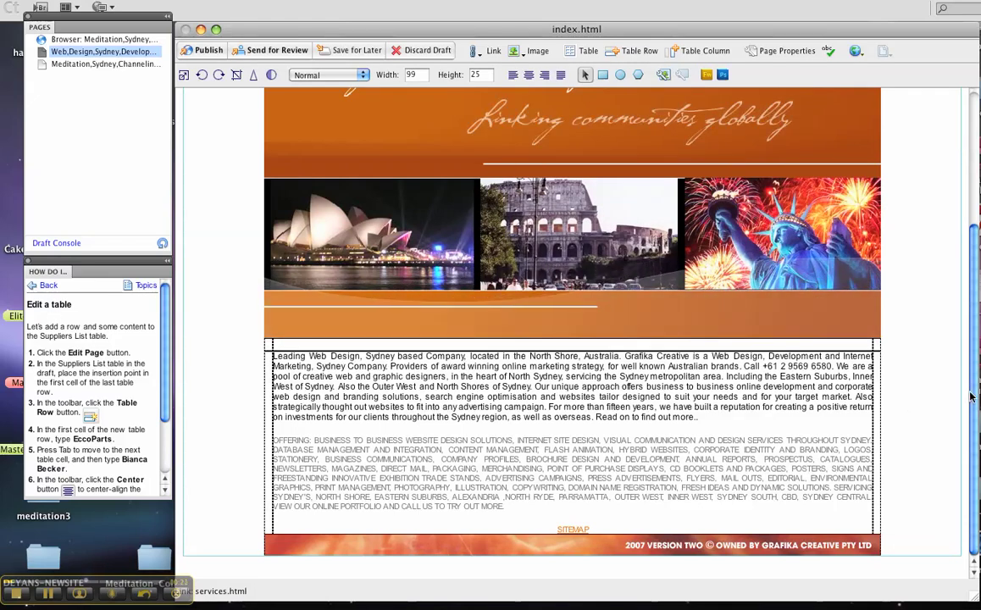
drag(973, 383, 972, 250)
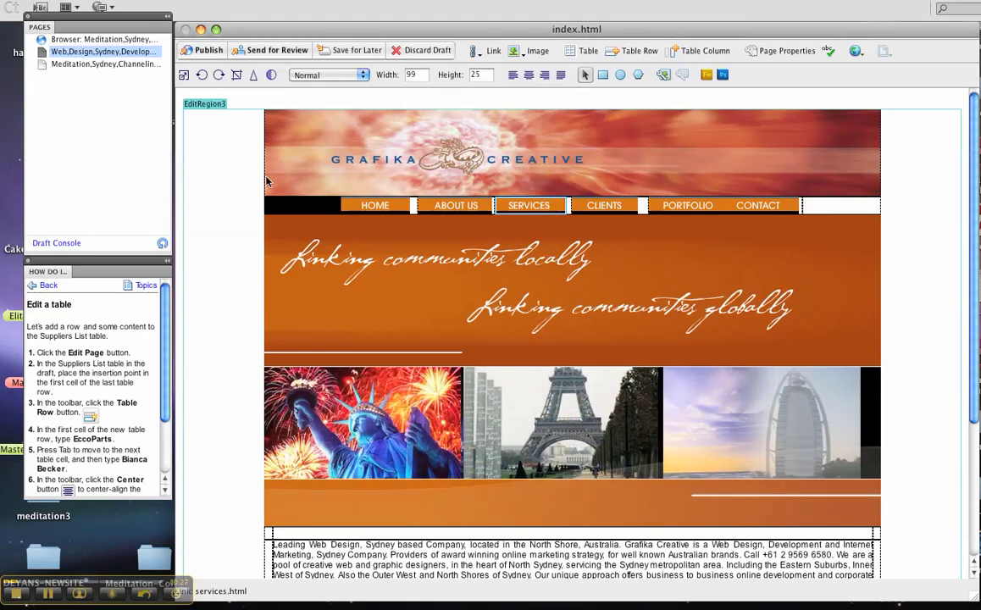
scroll(937, 456, down, 3)
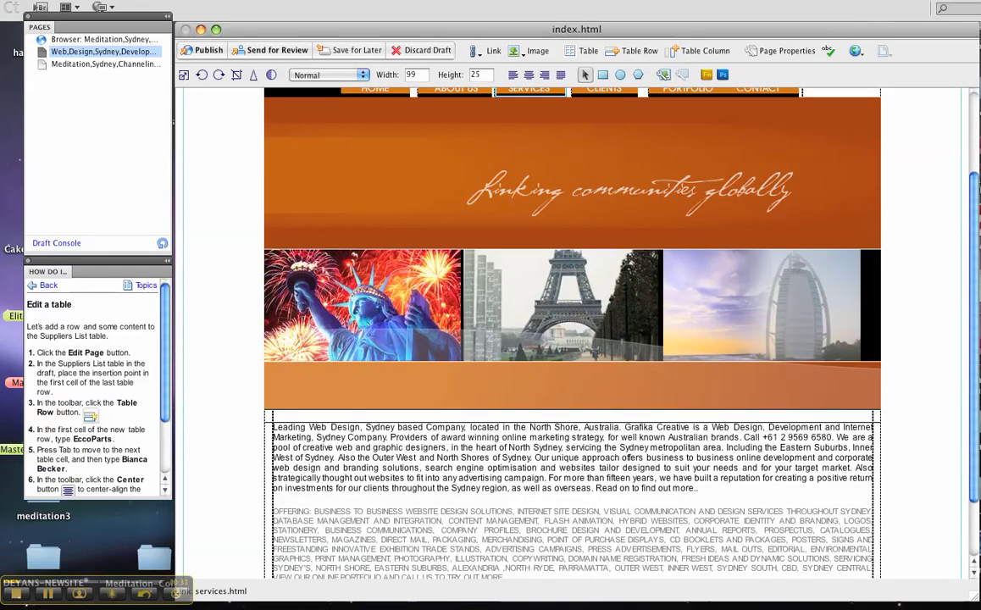
scroll(572, 339, down, 2)
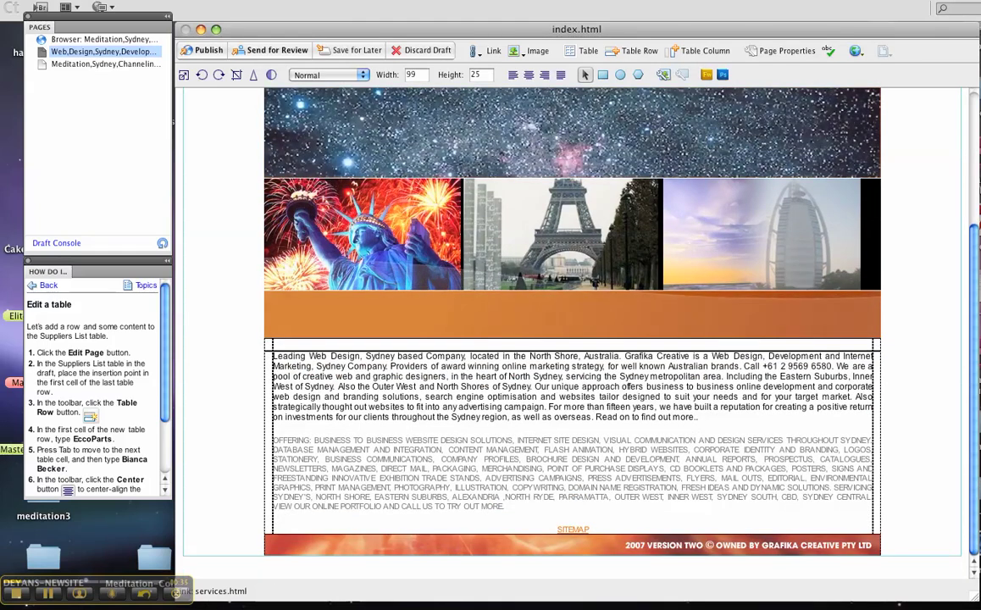
click(260, 411)
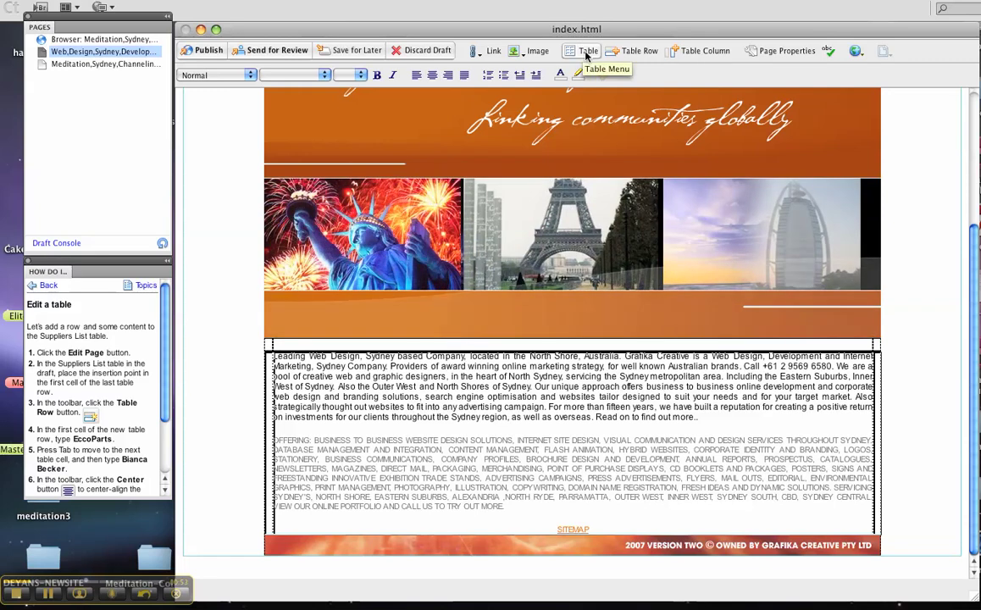
Insert two empty rows beneath the body-text row of the content table.
click(635, 52)
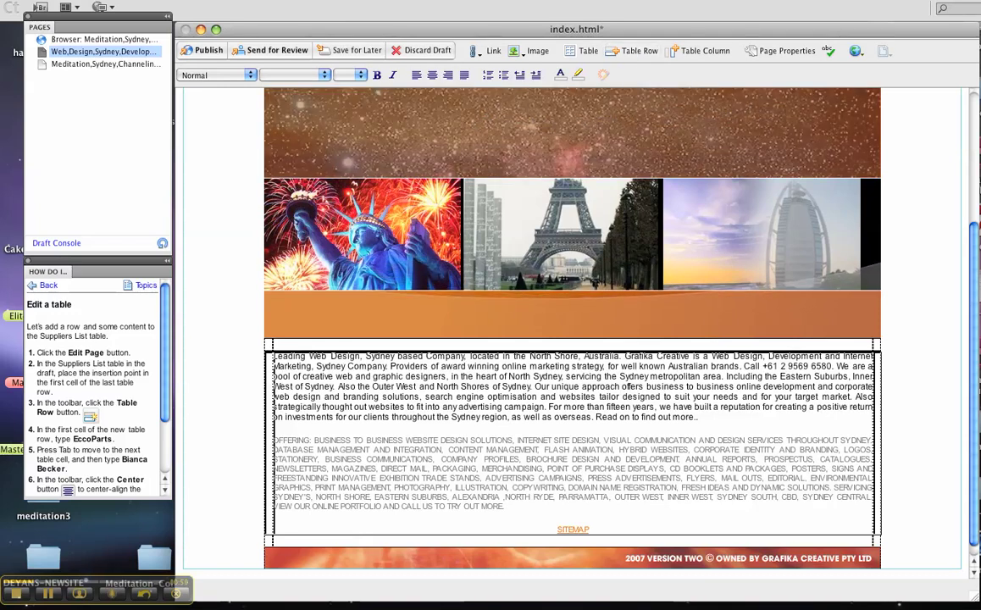
click(643, 53)
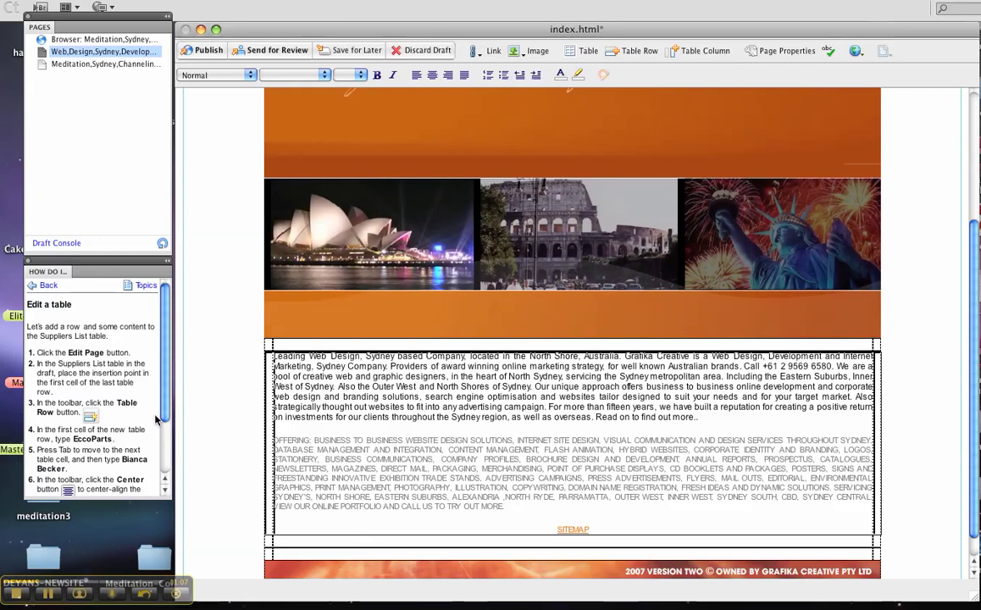
drag(166, 412, 166, 426)
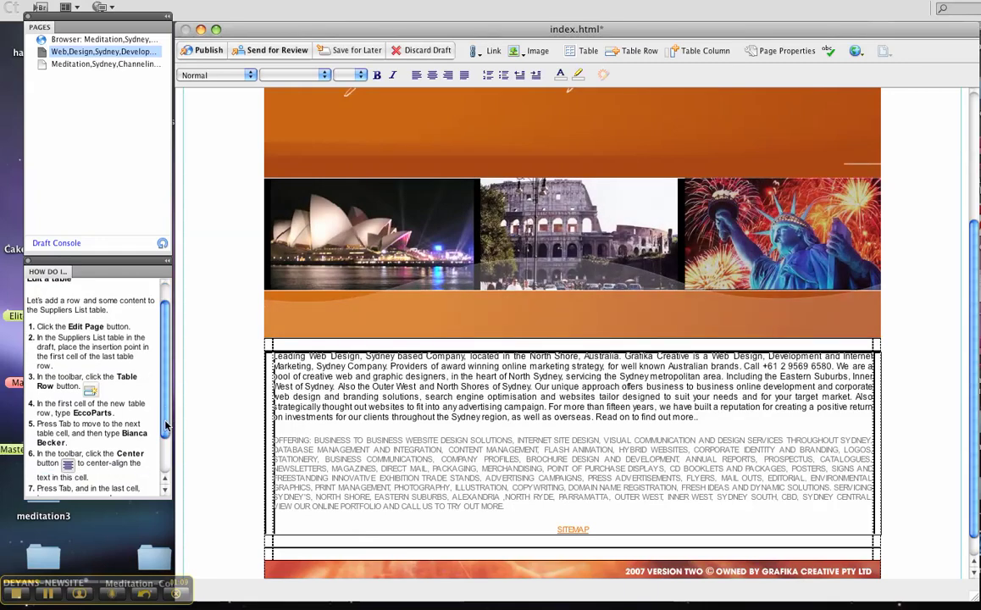
drag(166, 426, 166, 444)
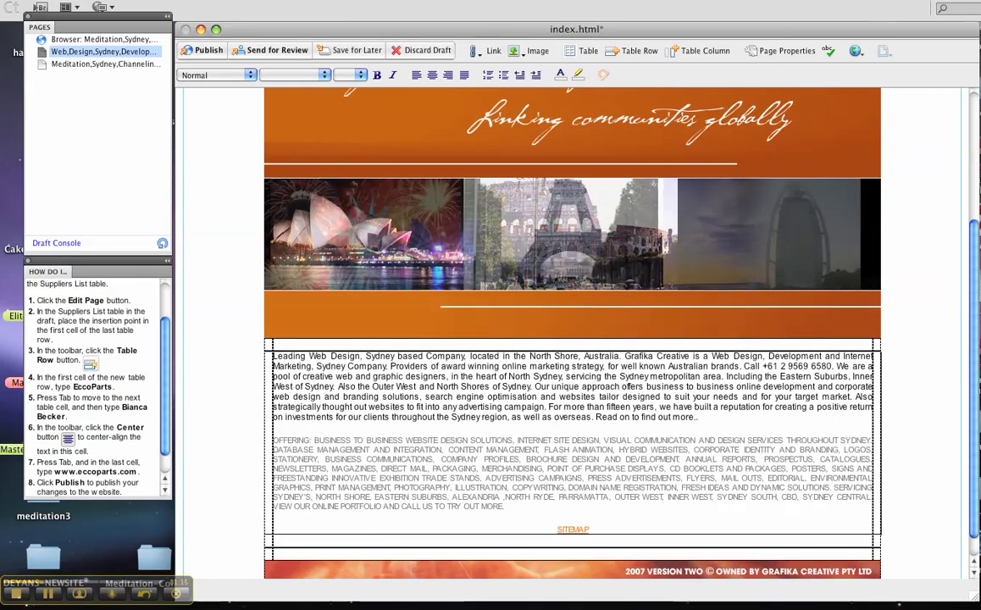
click(350, 549)
text(afdadafgag)
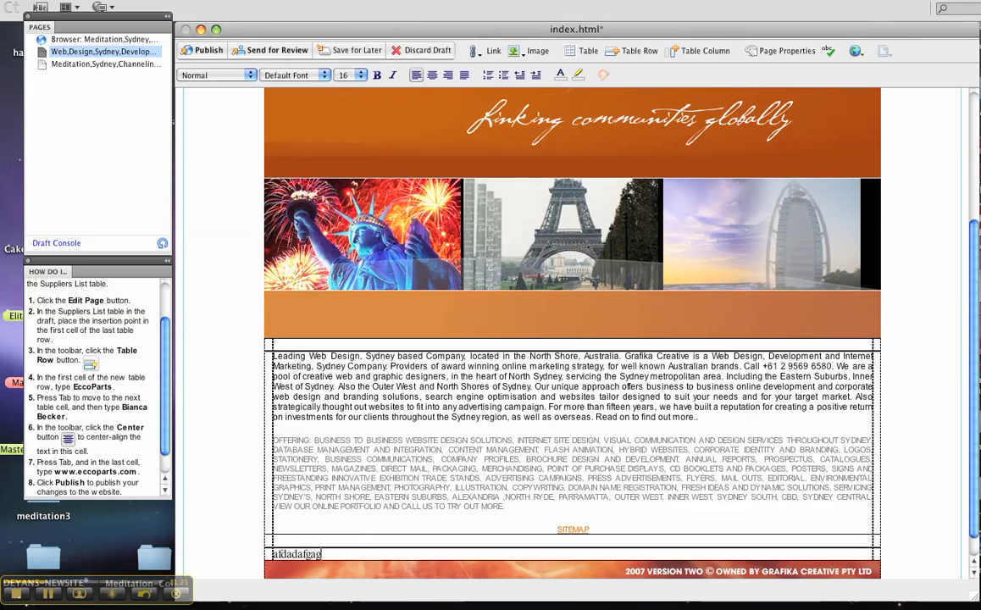
key(shift+Home)
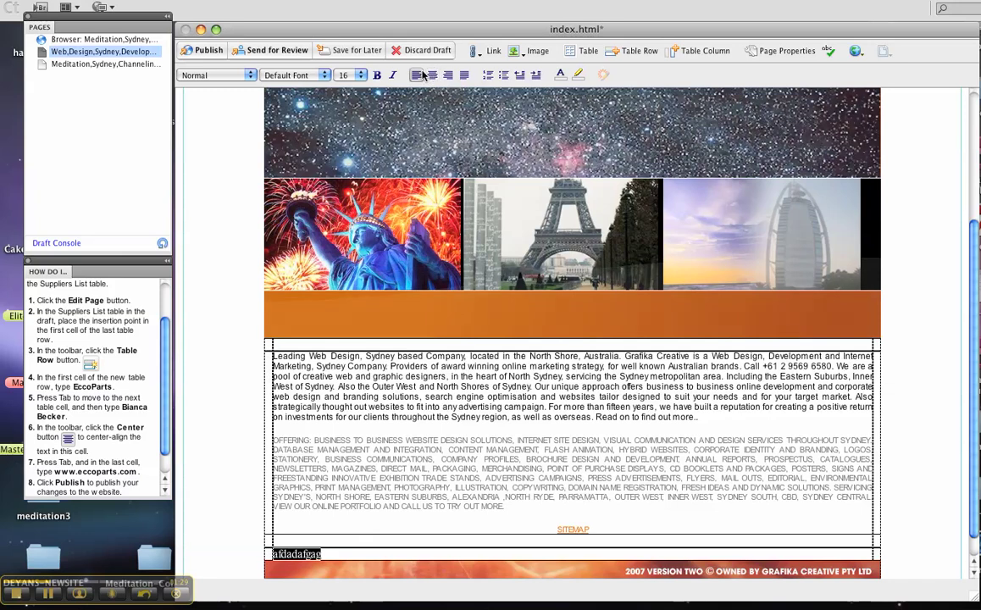
click(431, 76)
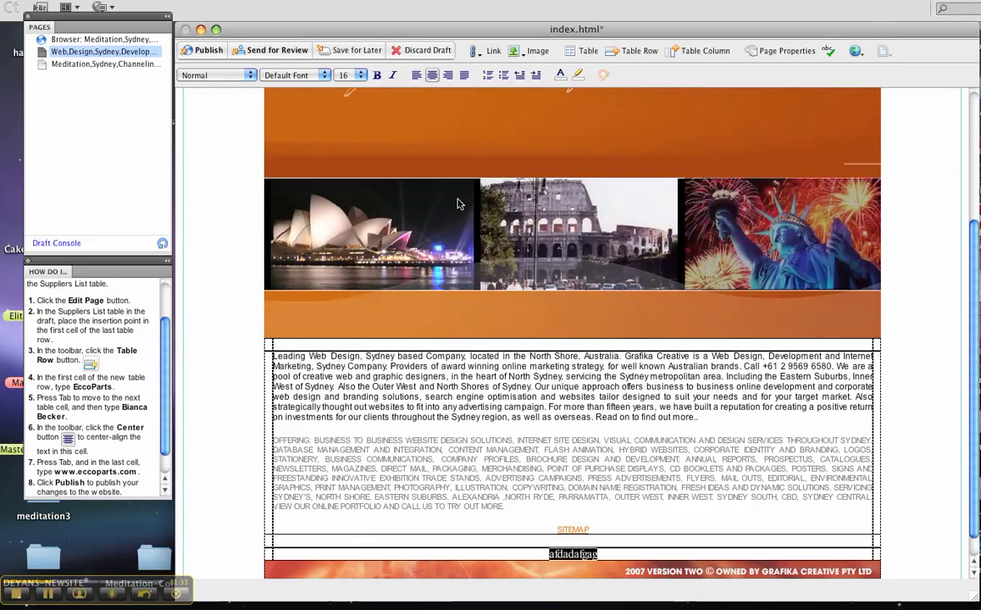
click(417, 76)
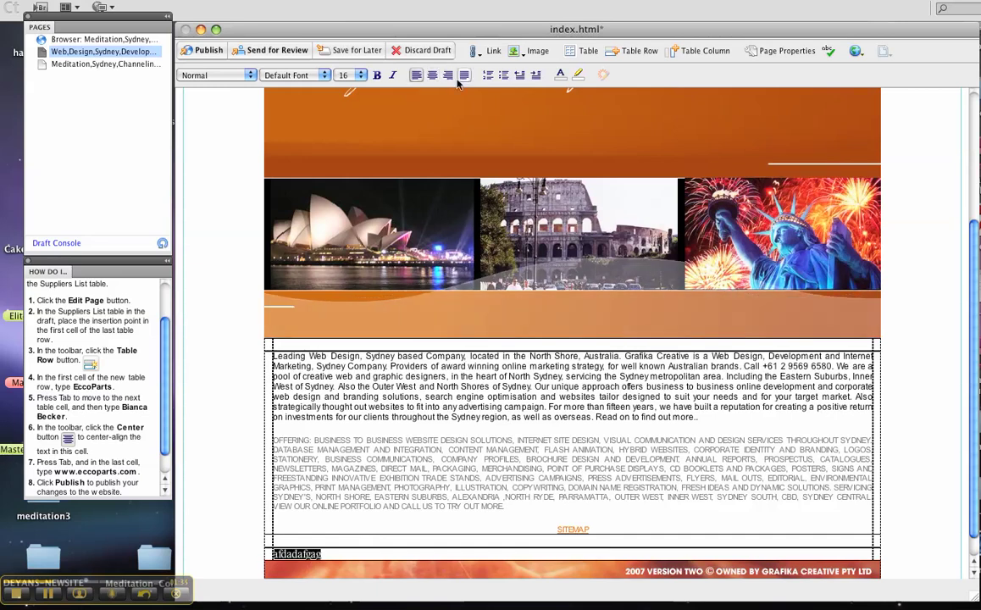
click(447, 75)
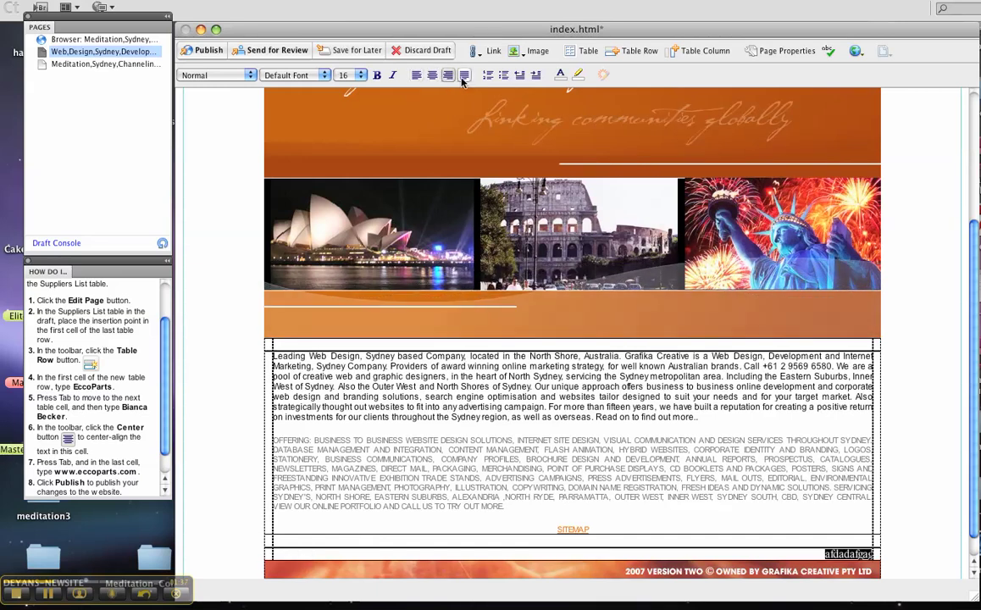
click(432, 76)
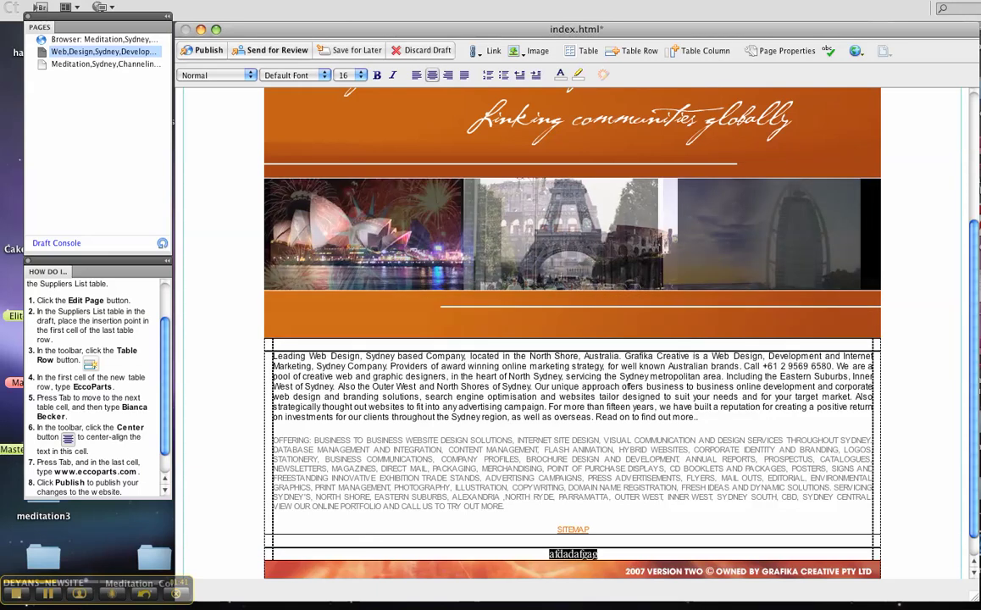
key(BackSpace)
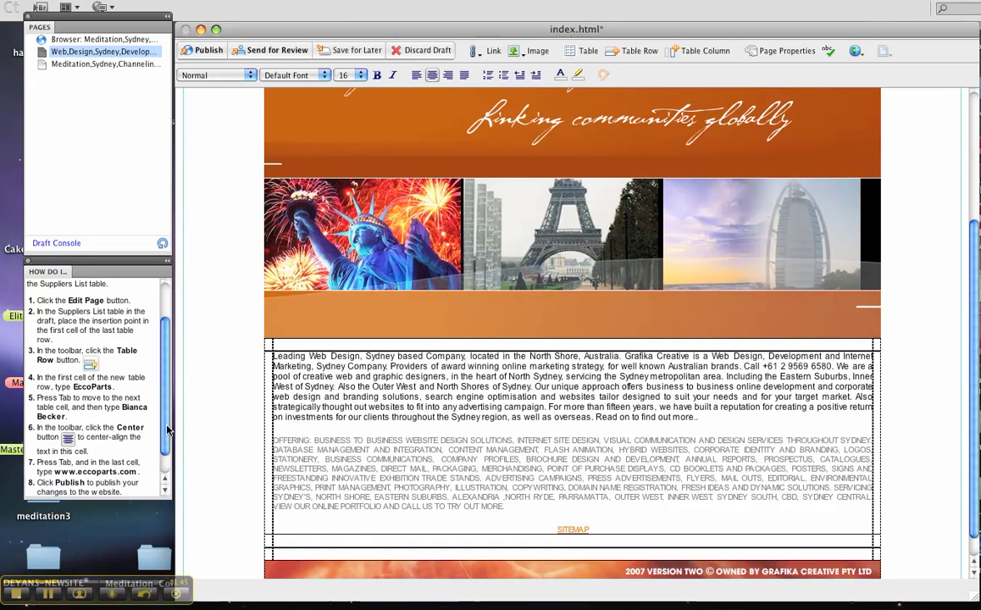
scroll(168, 442, down, 3)
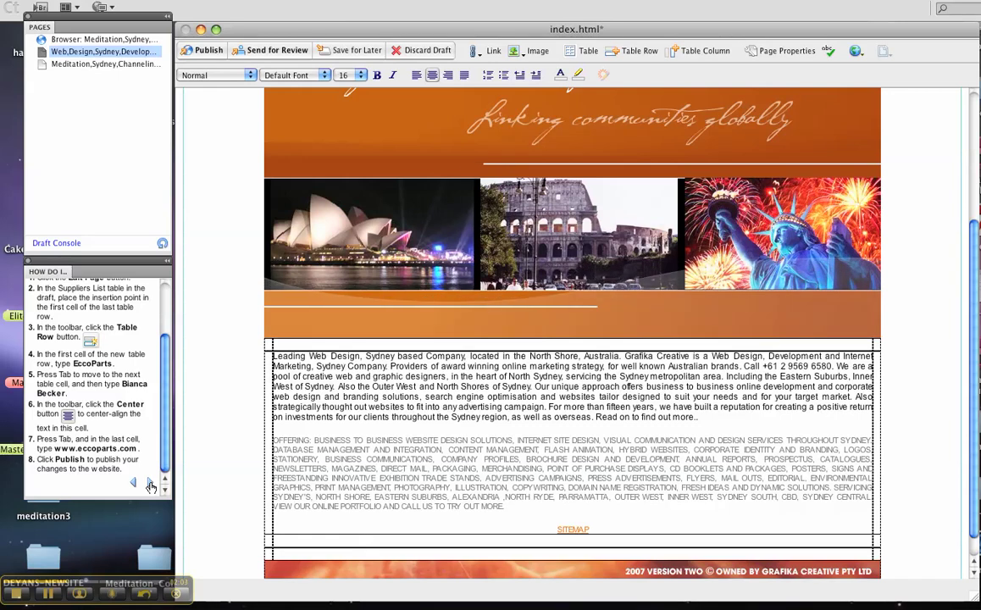
Advance the help to the 'Create a linked new page' topic and bring up the Link menu.
click(150, 484)
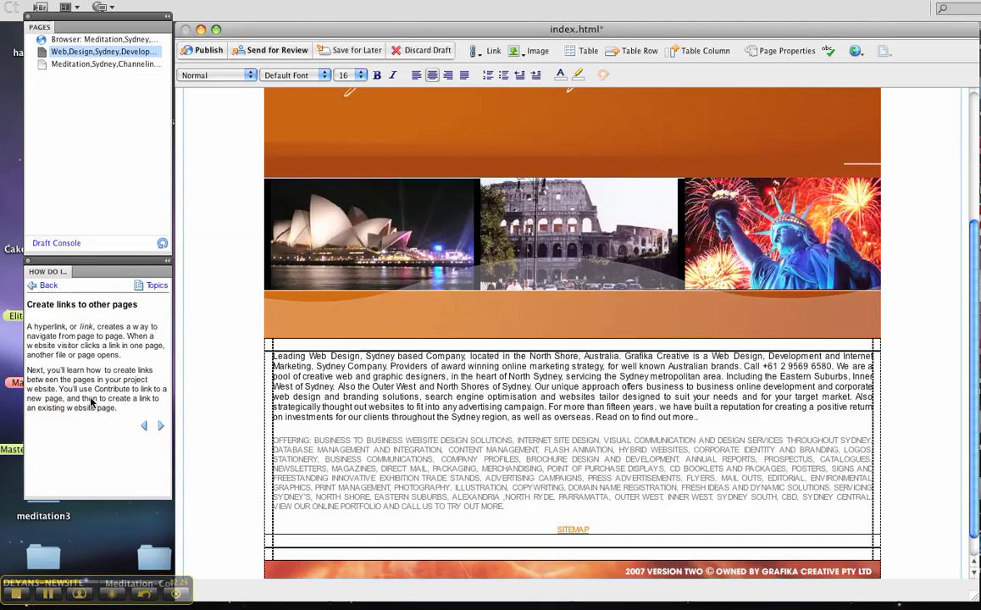
click(158, 428)
scroll(159, 433, down, 1)
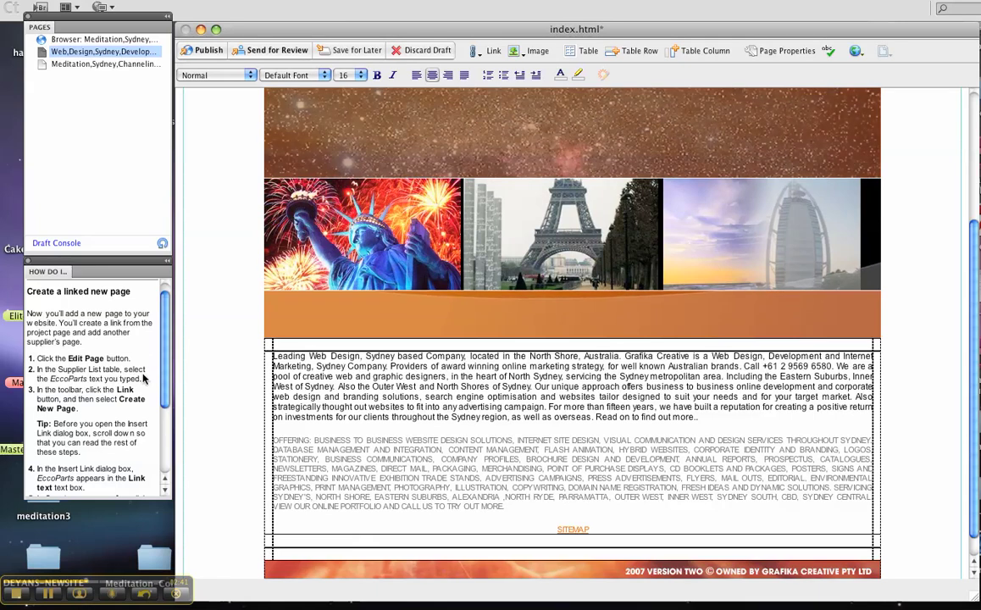
click(487, 55)
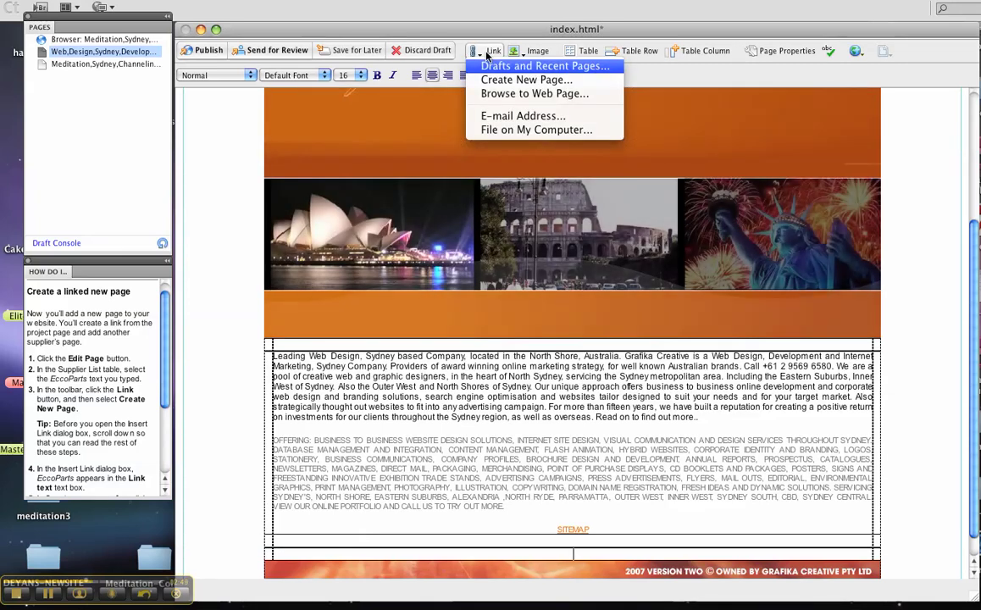
Create a linked page titled 'Extra Page' from the master template, with link text 'Extra Page'.
click(489, 80)
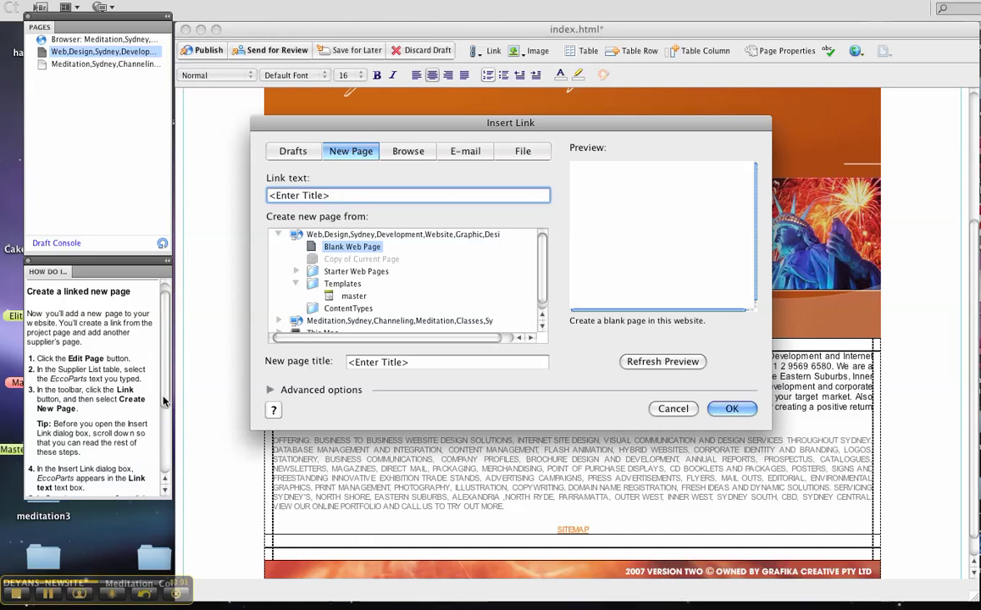
click(667, 407)
drag(158, 391, 163, 442)
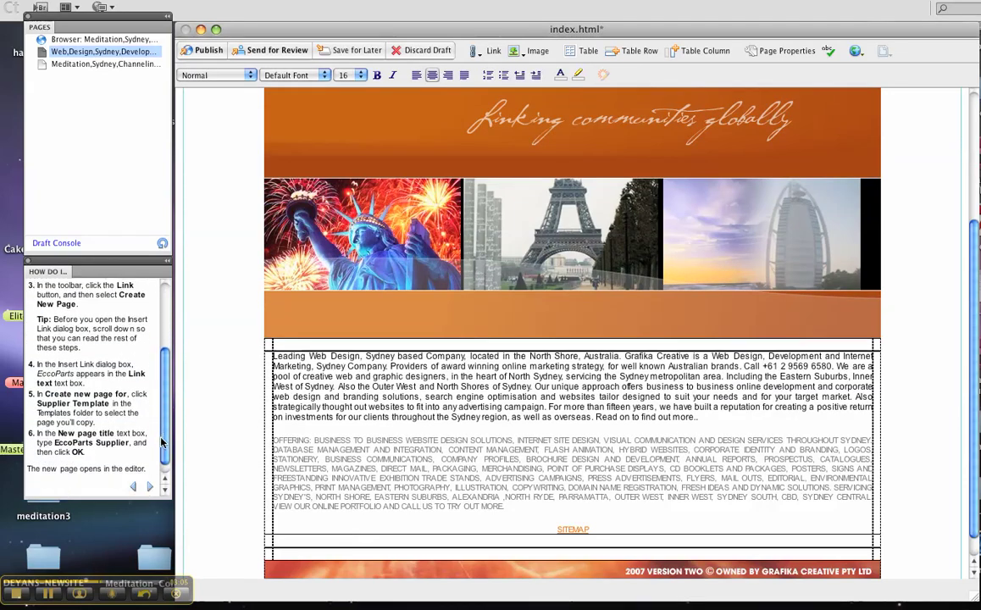
click(515, 54)
click(547, 67)
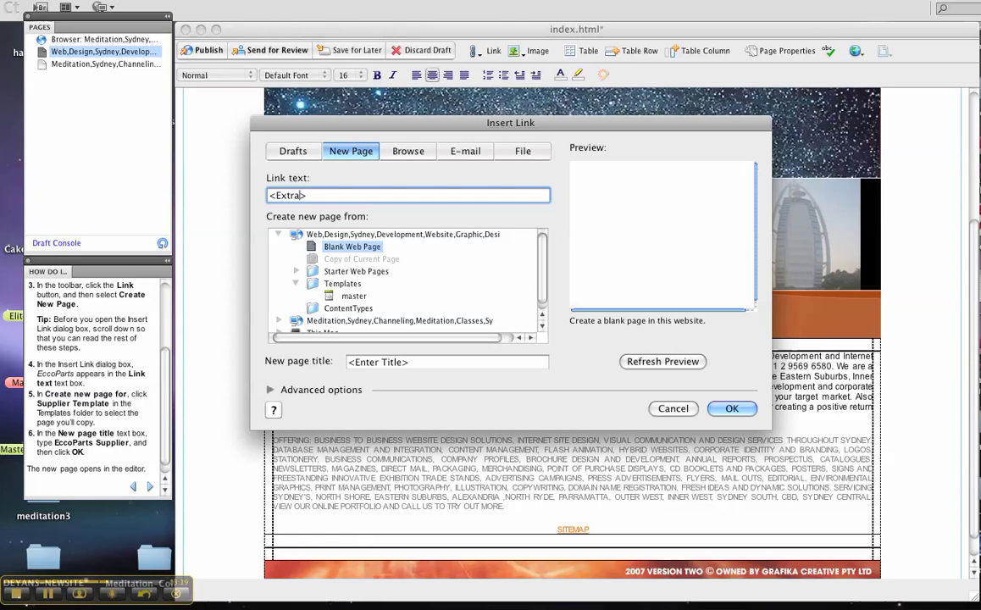
text(Page)
click(352, 296)
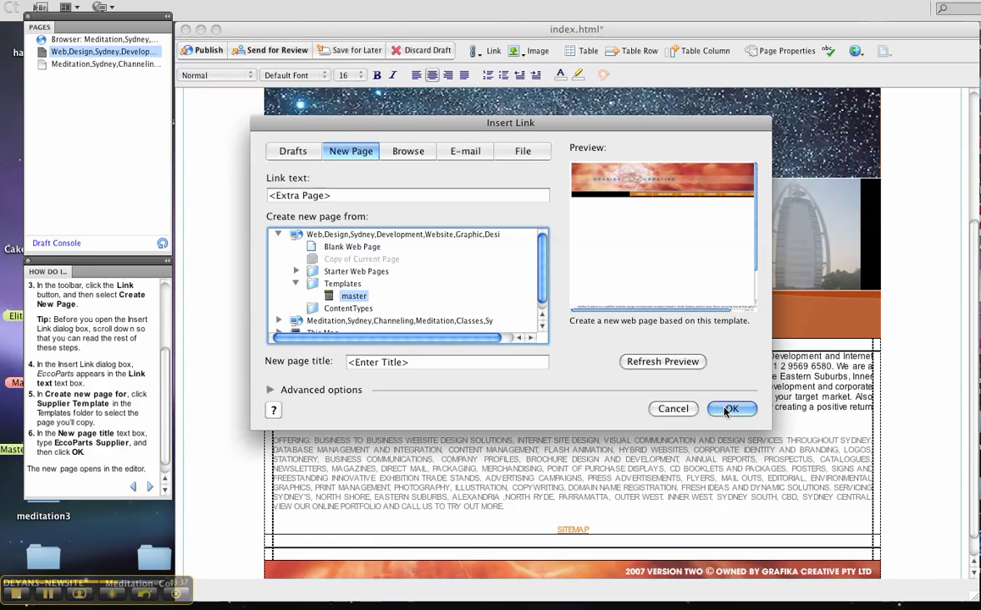
click(405, 364)
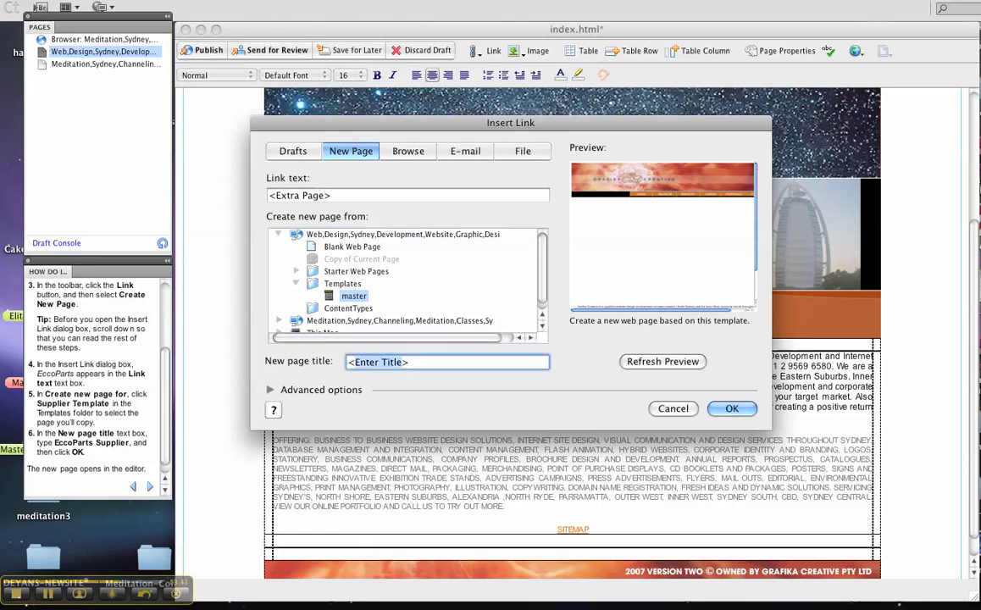
text(Extra Pag)
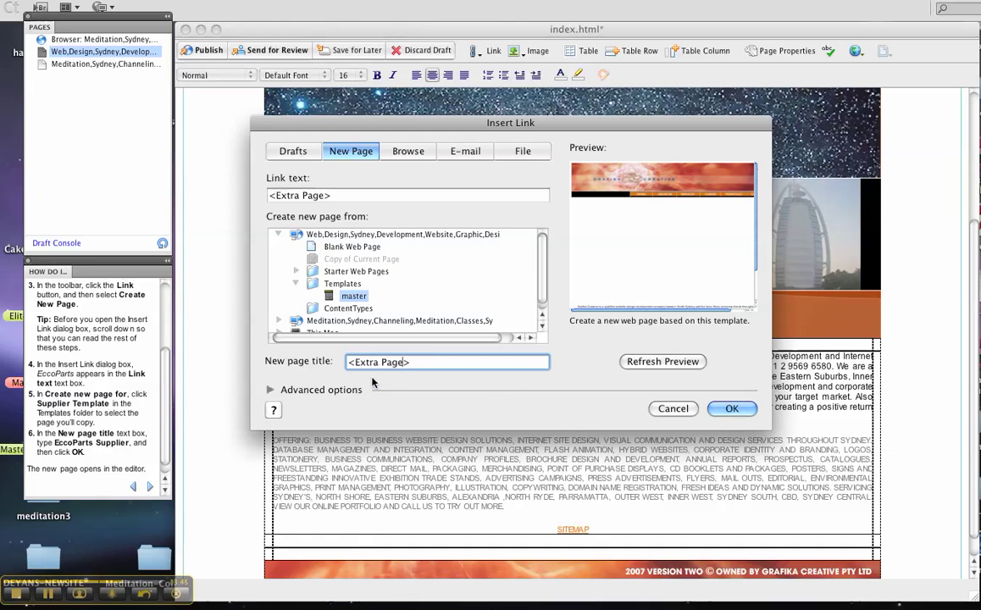
click(732, 409)
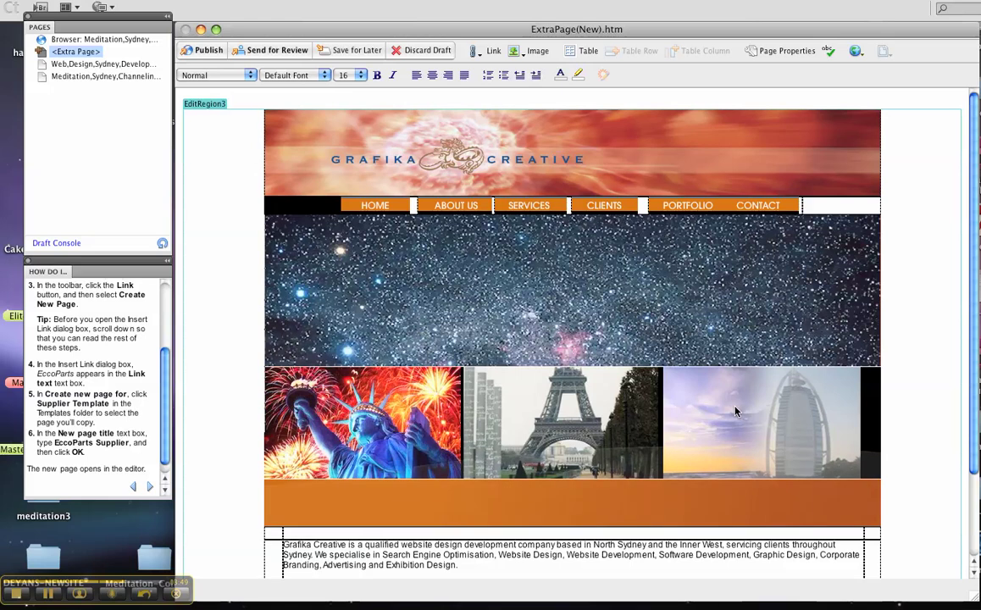
Show the template-pages help and delete the opening services paragraph from the Extra Page draft.
drag(974, 259, 974, 342)
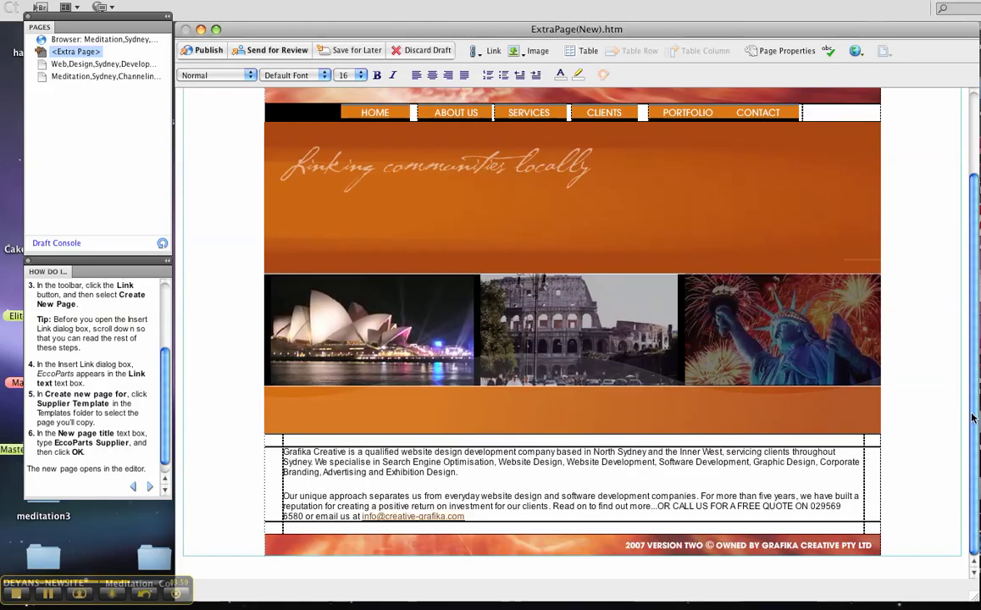
scroll(972, 418, up, 3)
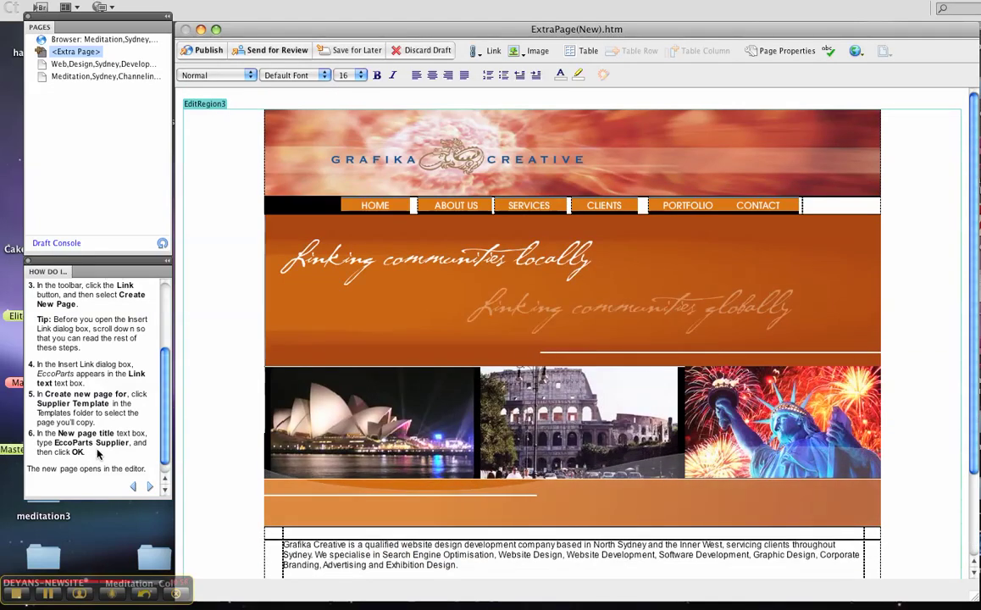
click(149, 488)
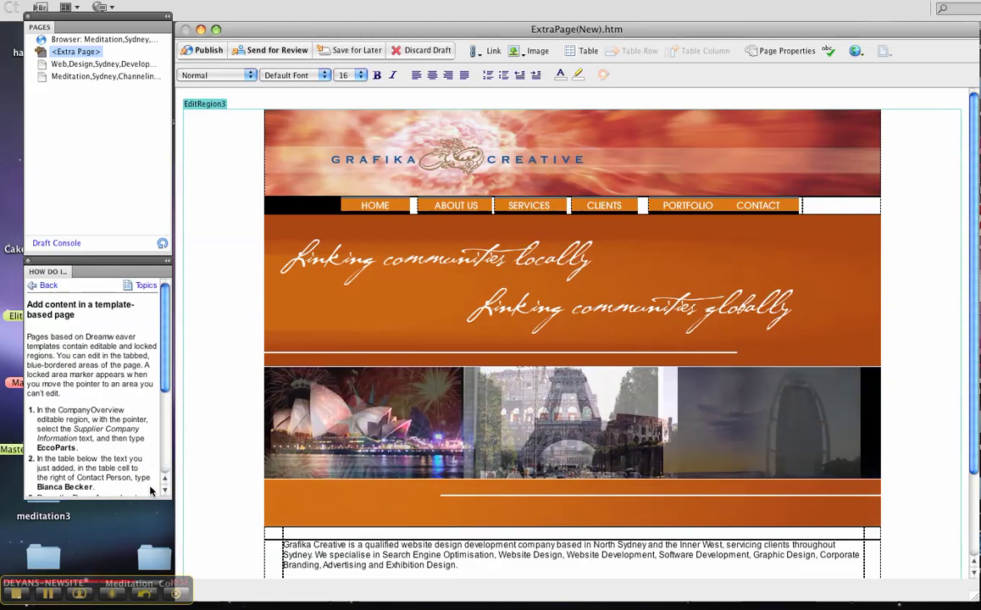
scroll(161, 390, down, 3)
scroll(163, 397, down, 4)
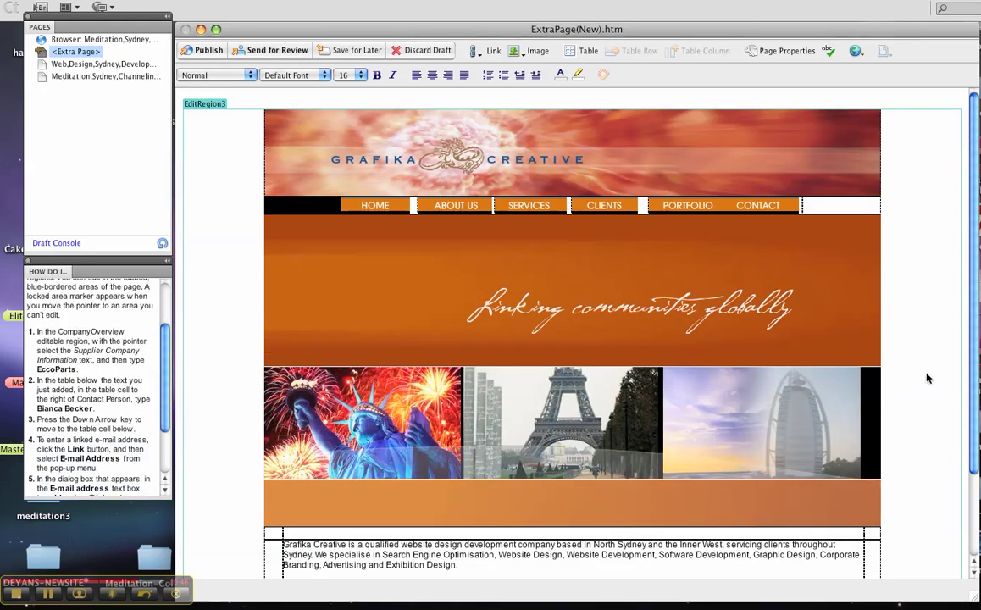
scroll(927, 379, down, 3)
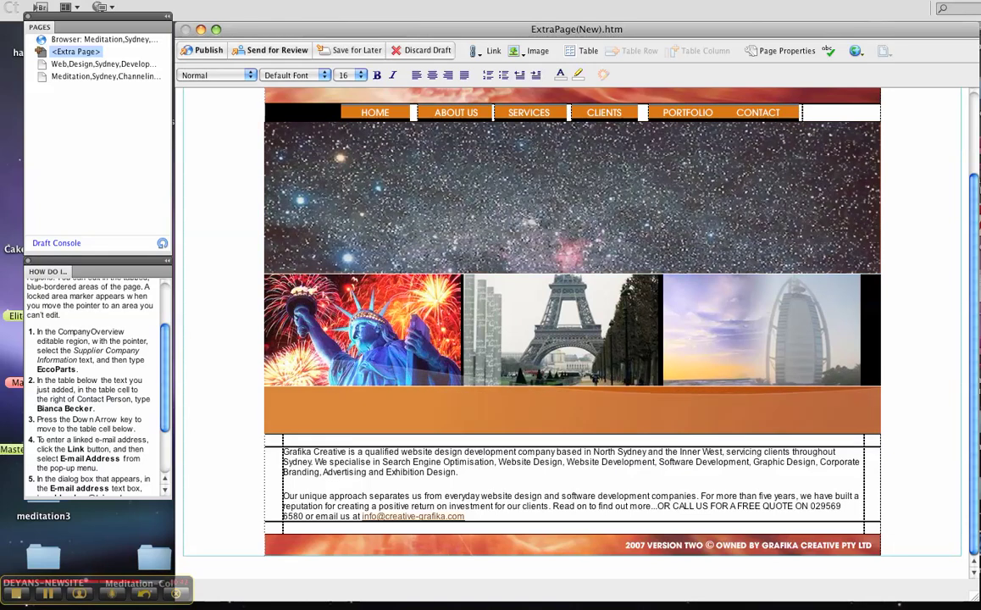
drag(459, 472, 283, 452)
key(BackSpace)
key(BackSpace)
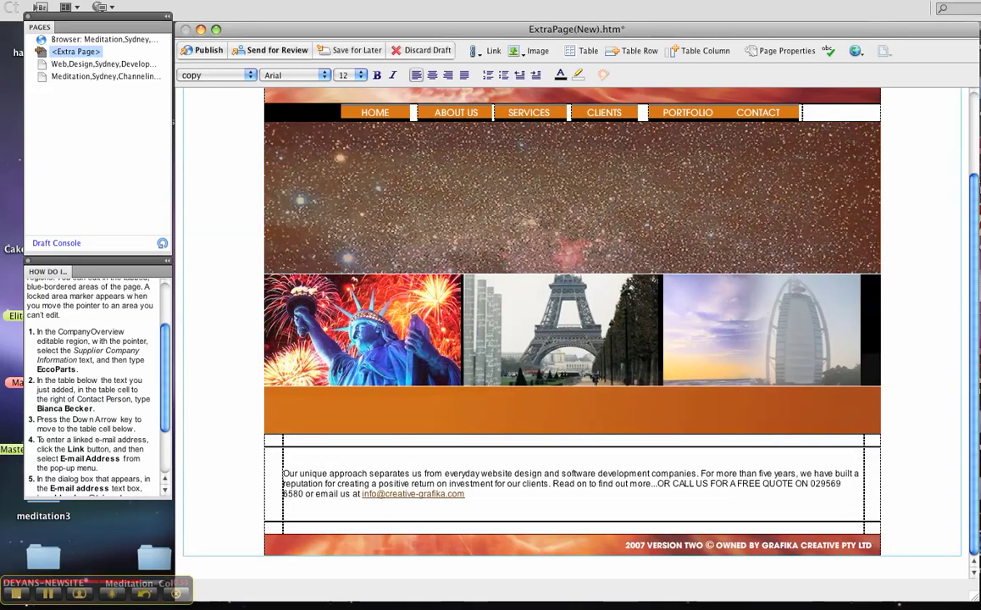
Centre-align the remaining 'unique approach' paragraph on the Extra Page.
click(274, 463)
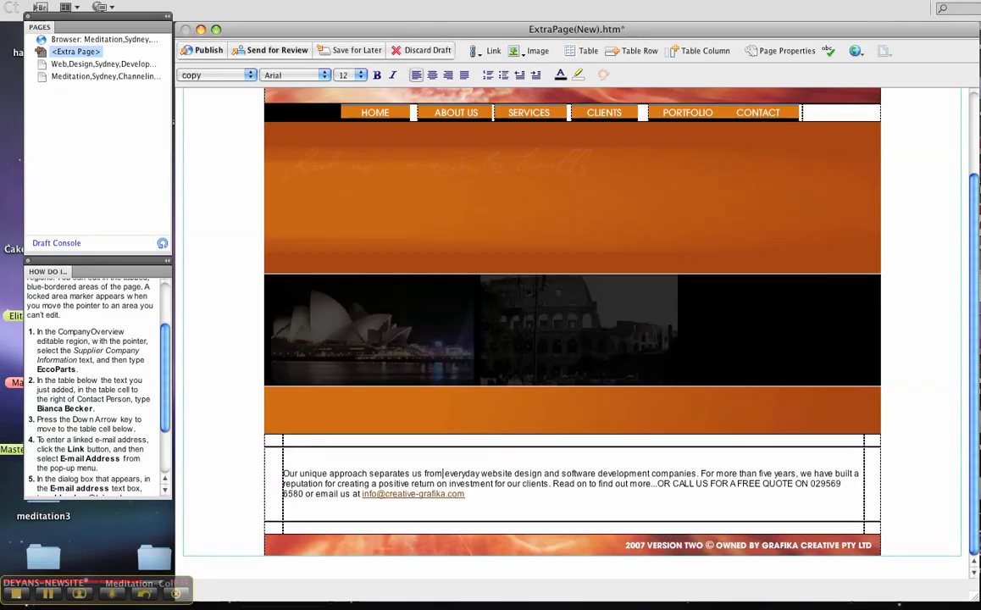
drag(465, 494, 407, 129)
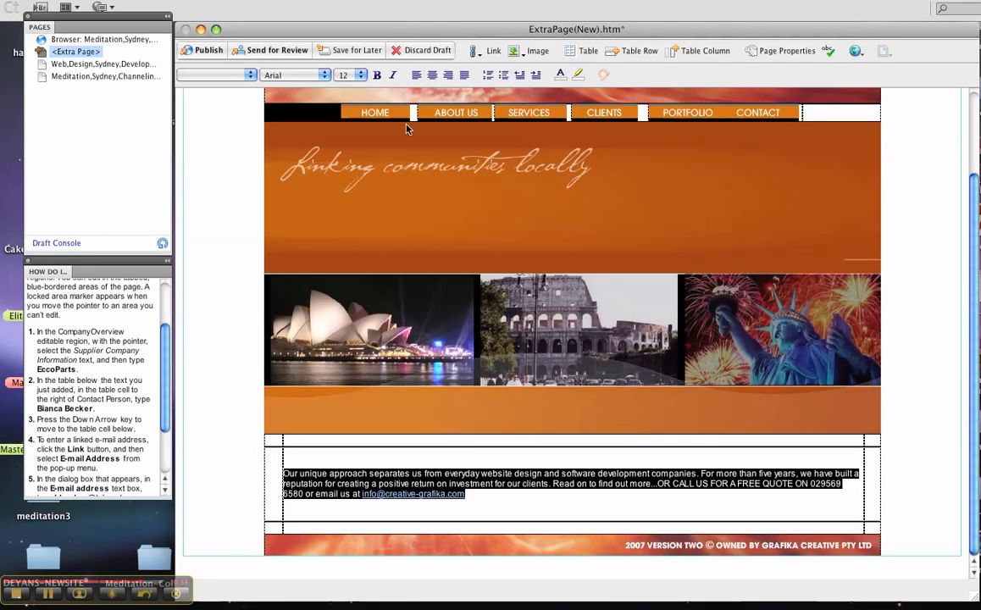
click(432, 74)
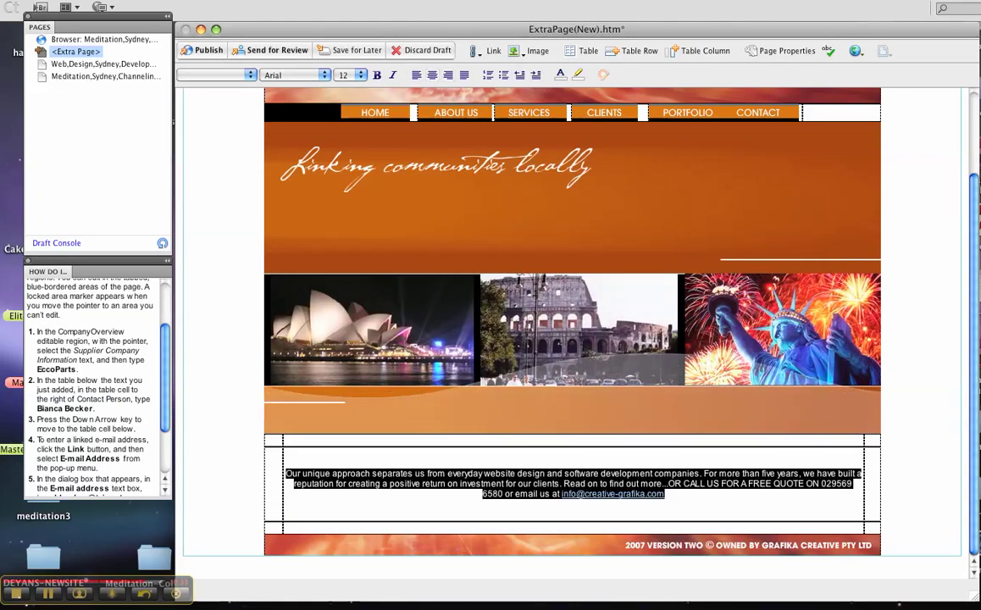
click(573, 500)
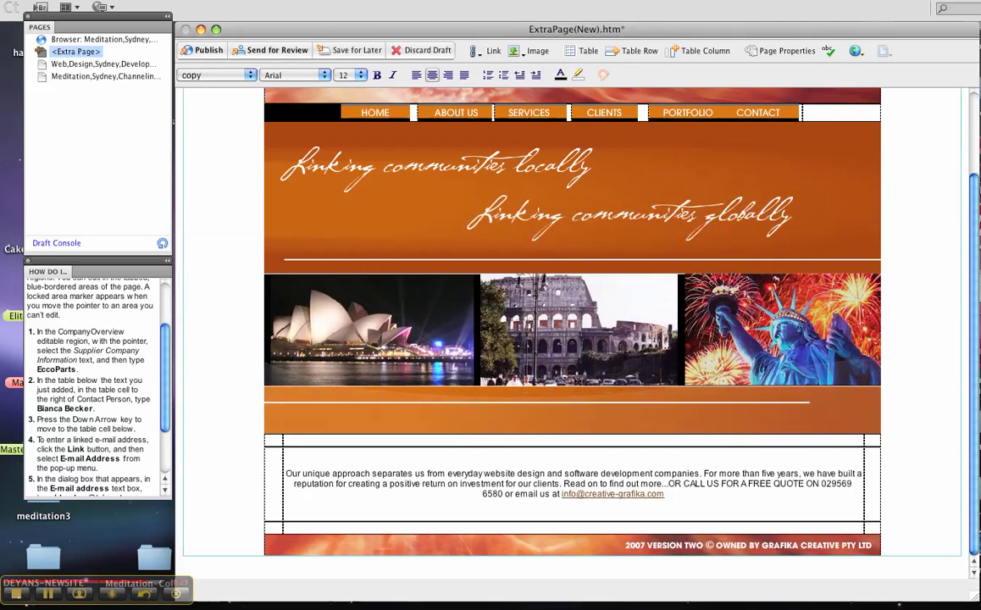
key(Return)
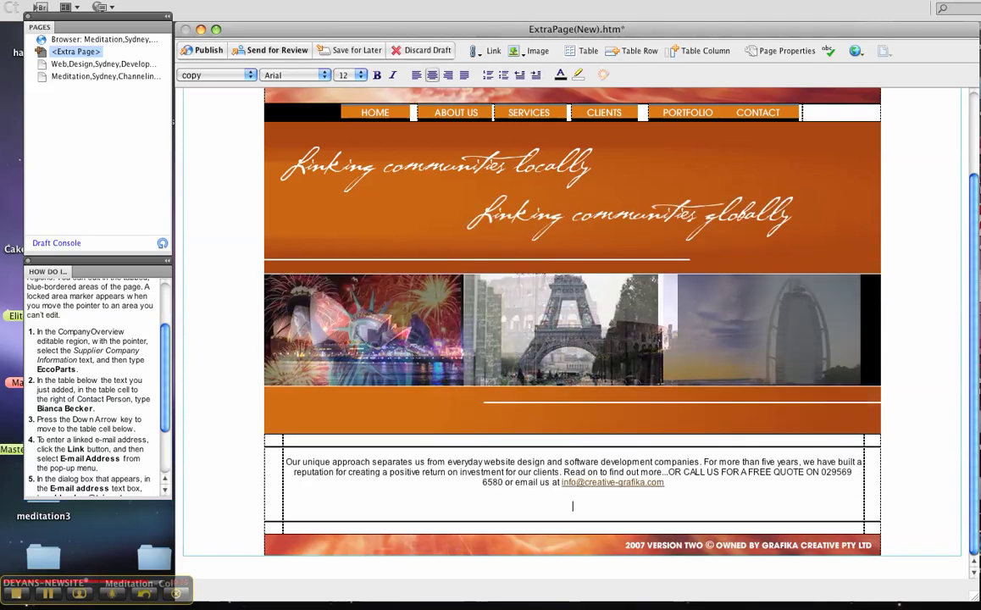
text(meditation)
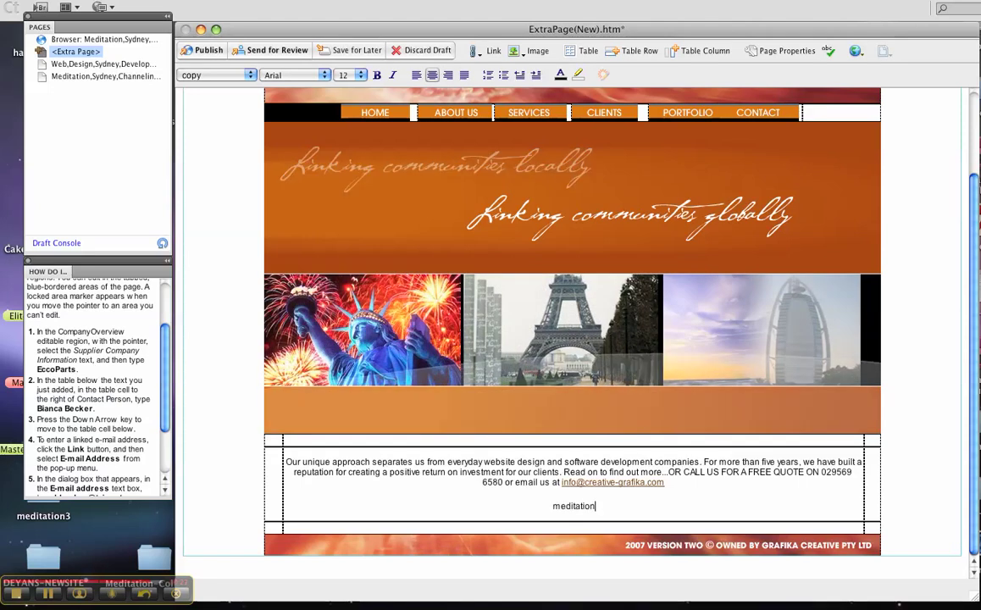
text(classessydney.c)
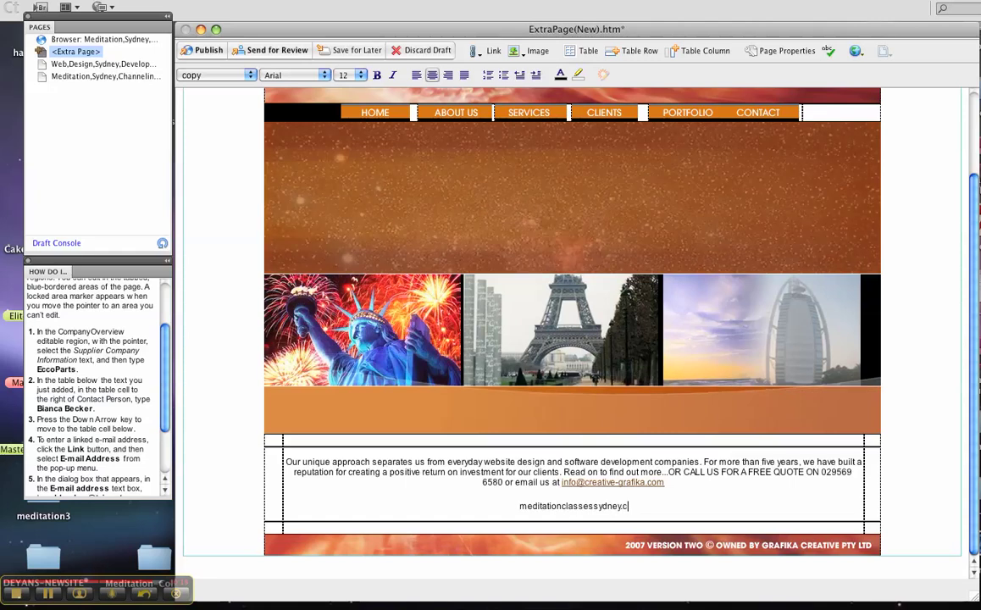
text(om)
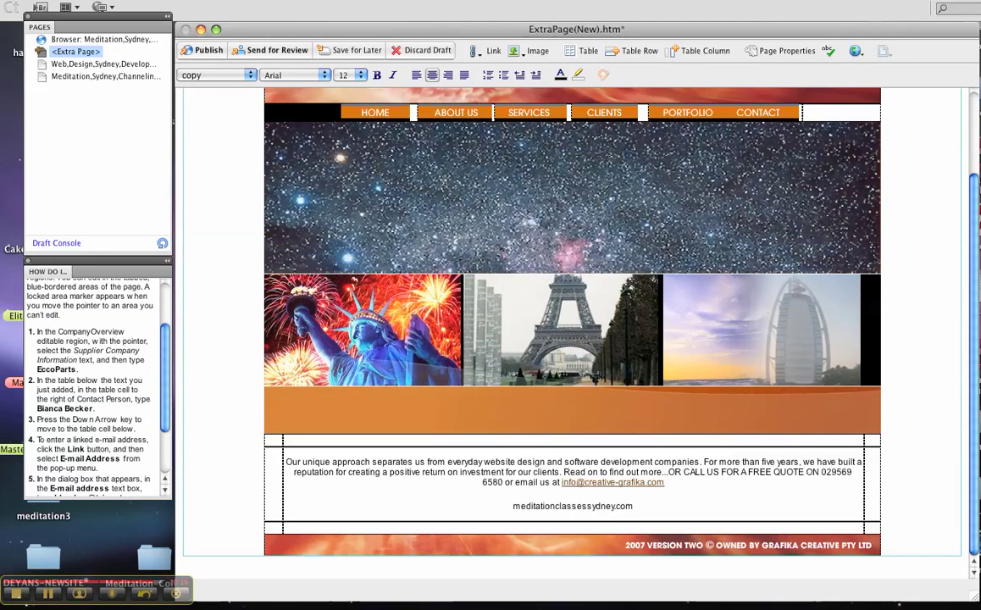
click(513, 506)
text(www.)
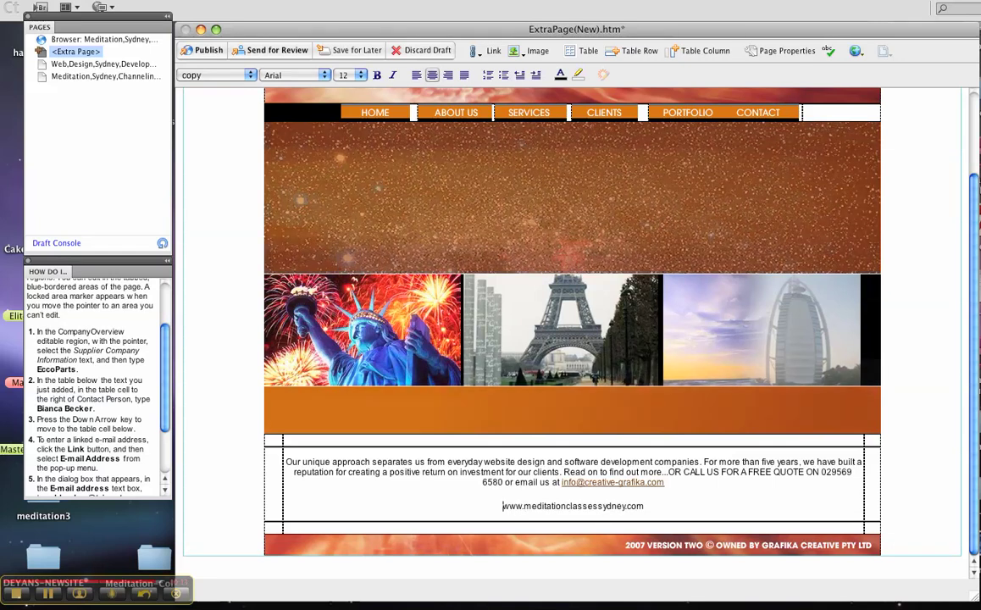
drag(502, 506, 645, 506)
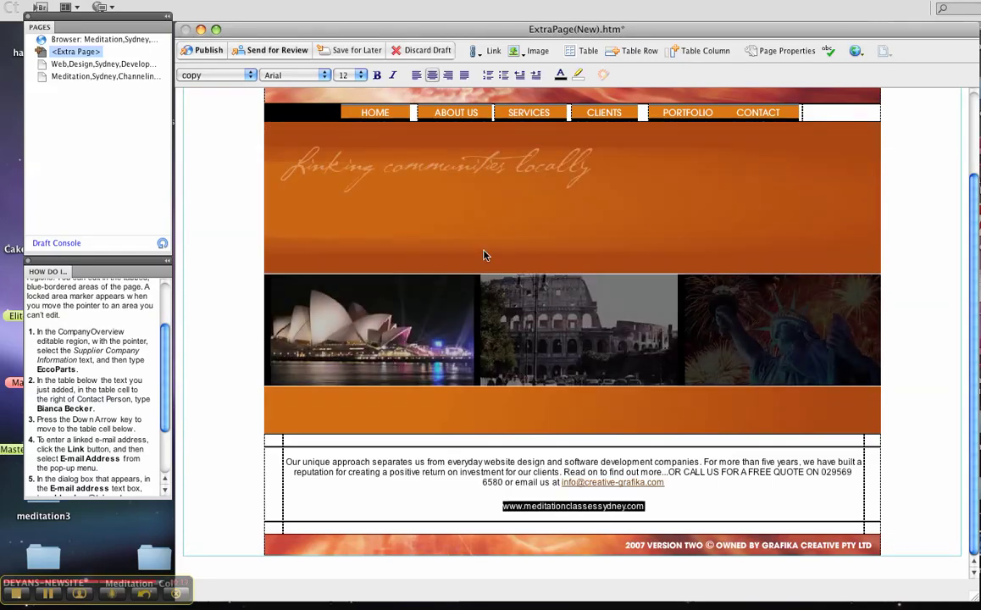
click(494, 51)
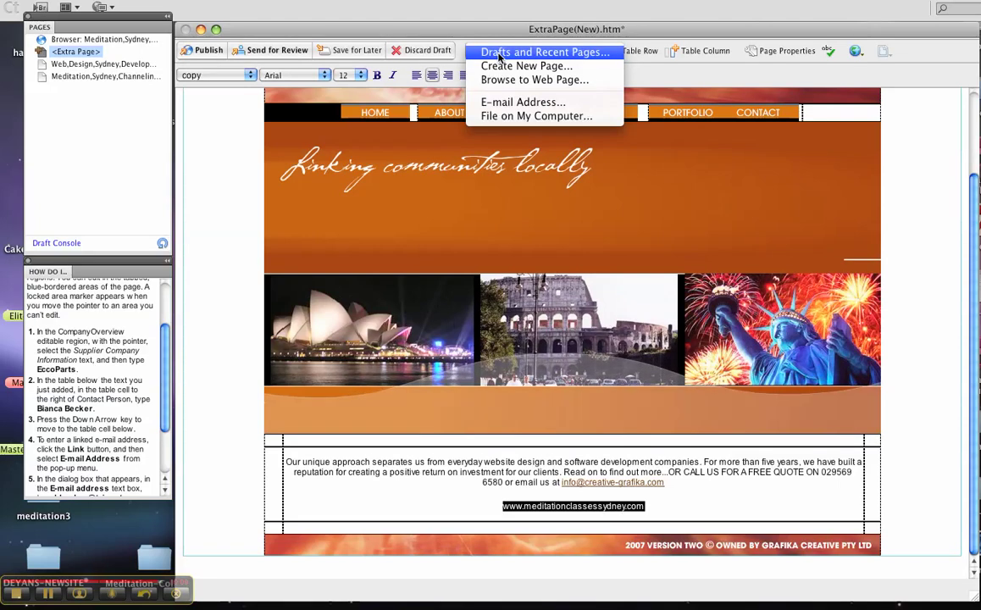